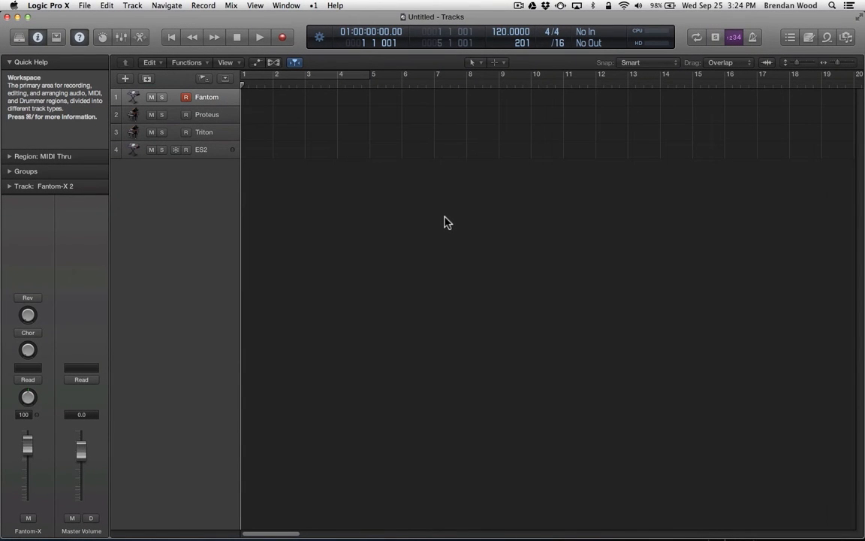
Open and close the Mixer, Piano Roll and List Editors in turn, and review which windows can be opened.
key("x")
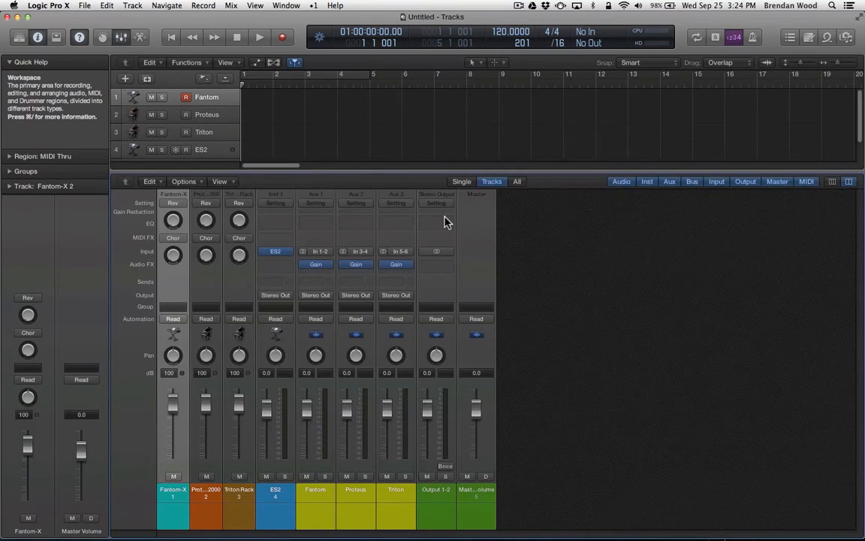
key("x")
key("p")
key("p")
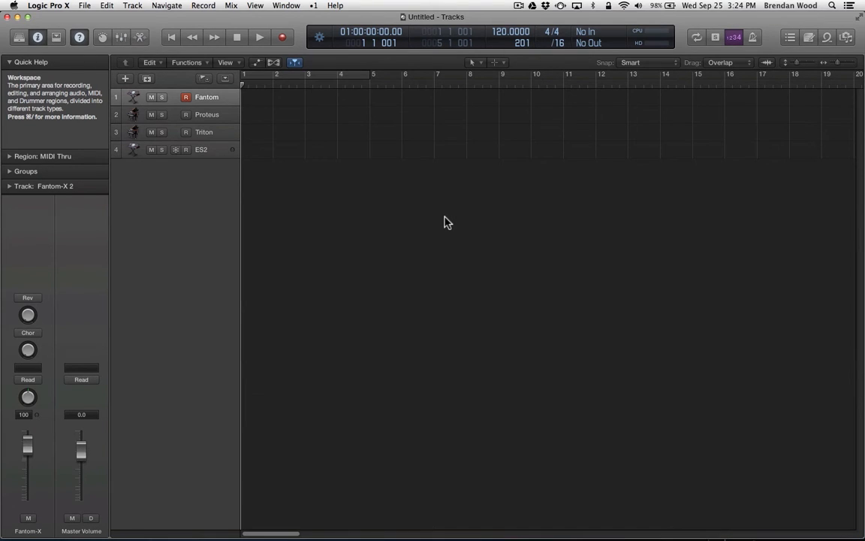
left_click(791, 38)
left_click(792, 37)
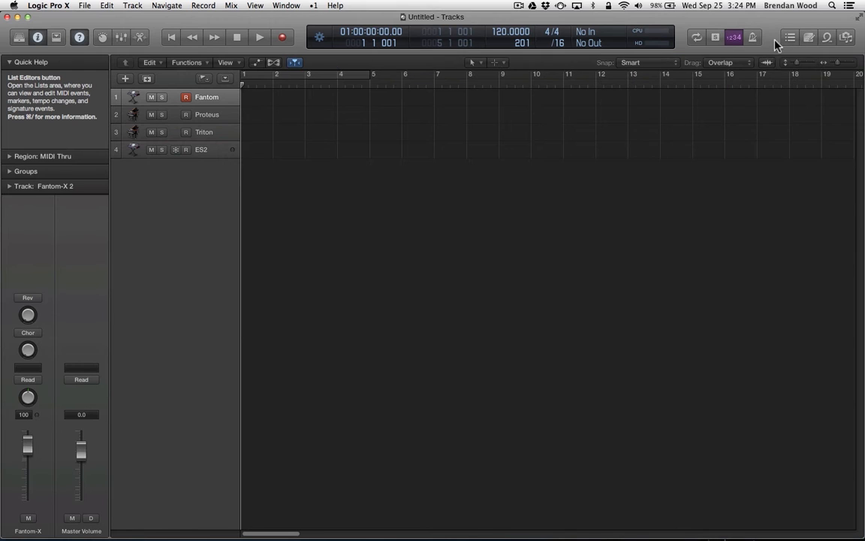
left_click(282, 6)
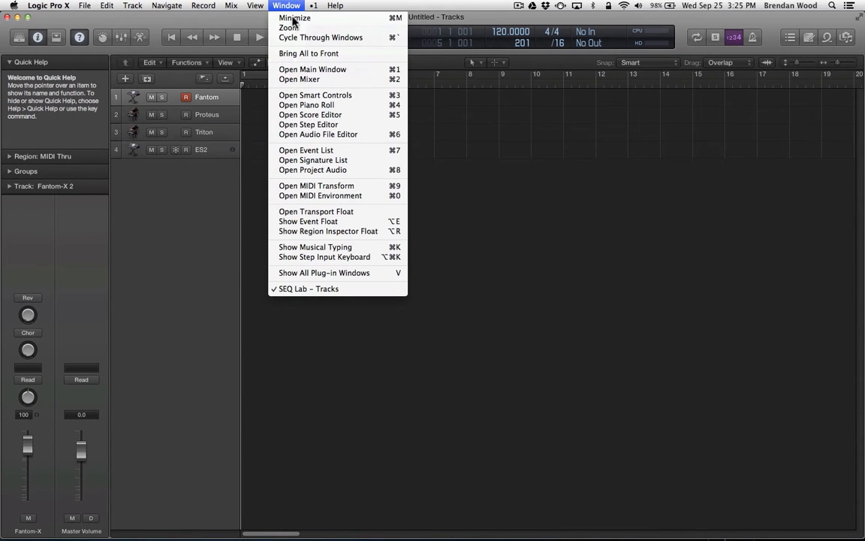
left_click(312, 96)
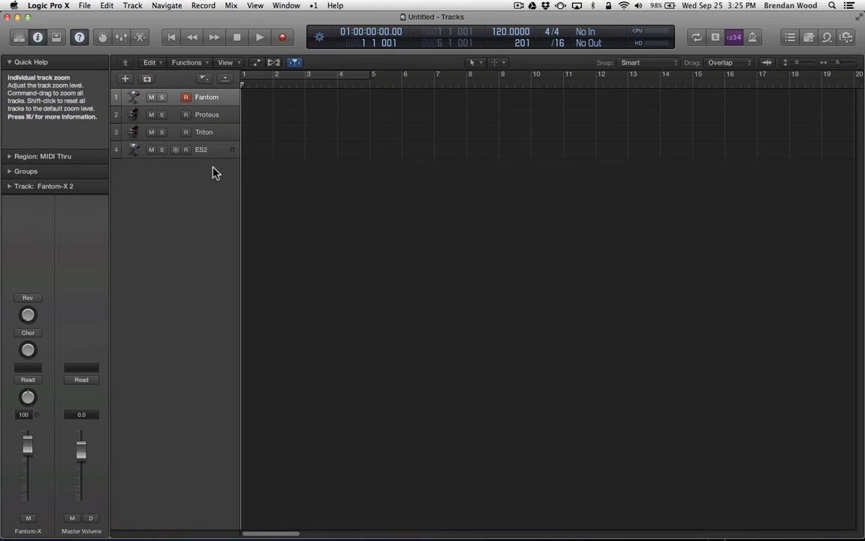
Zoom the Tracks area vertically and horizontally, making the track rows slightly taller.
key("super+Down")
key("super+Down")
key("super+Up")
key("super+Right")
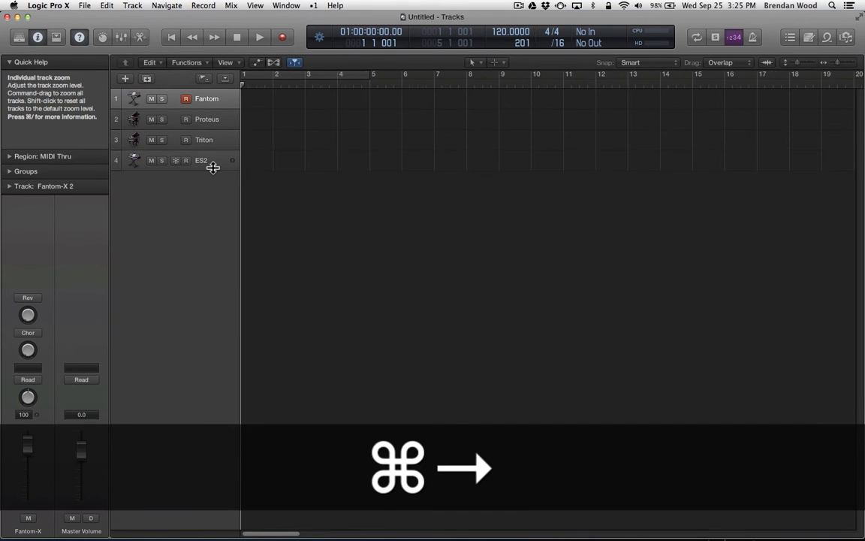
key("super+Left")
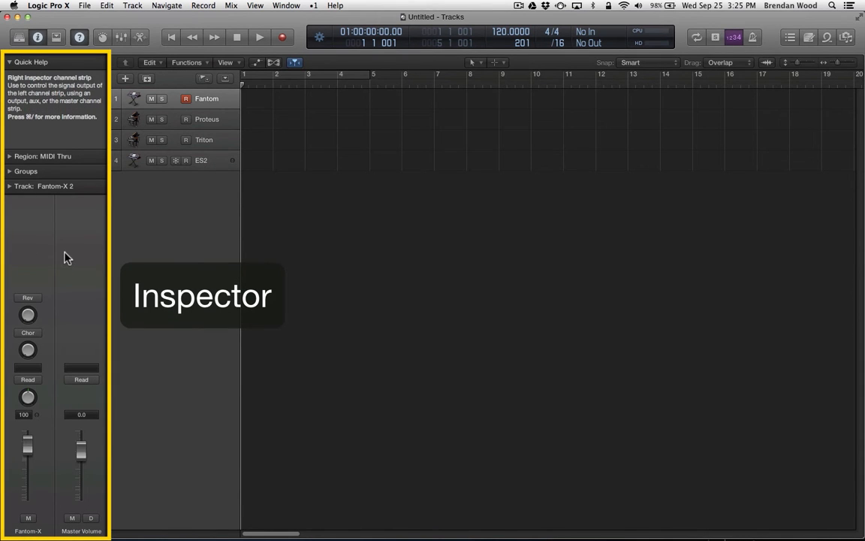
Hide and show the inspector, select the ES2 track, and examine its Track, Groups and Region sections, collapsing each again.
left_click(39, 38)
left_click(39, 38)
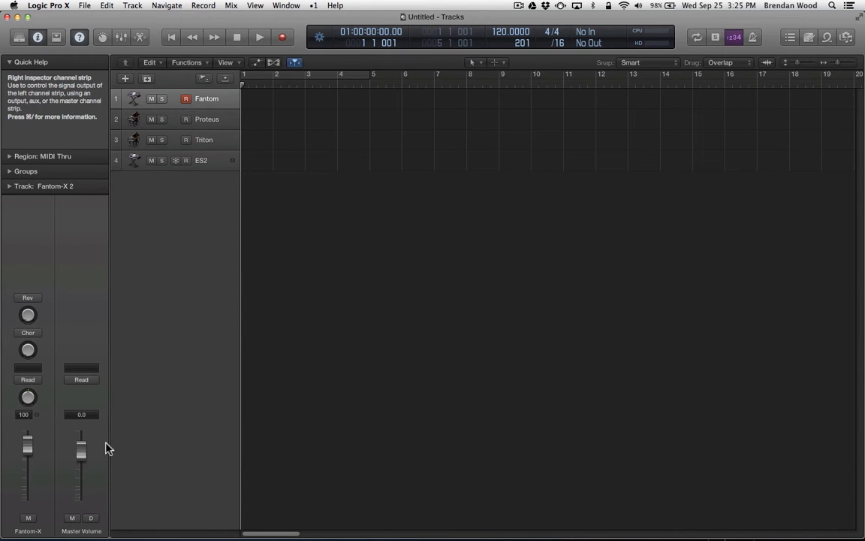
left_click(207, 167)
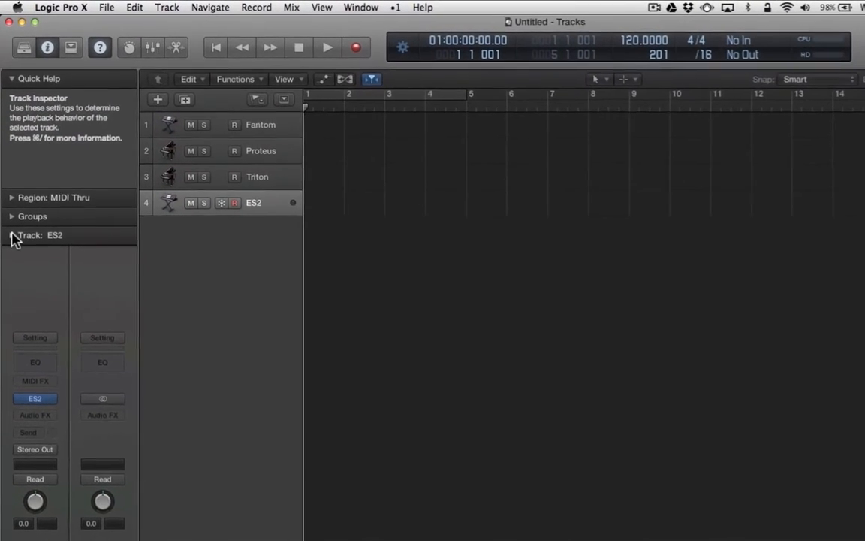
left_click(11, 222)
left_click(12, 243)
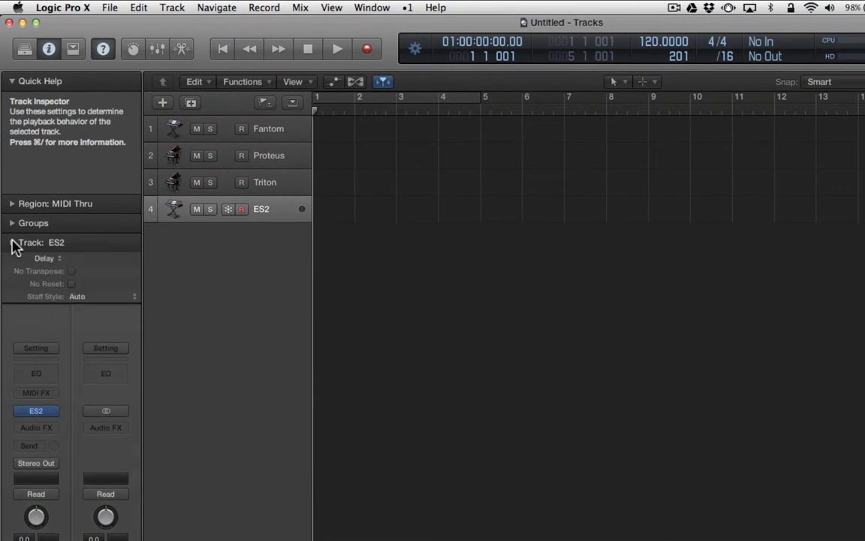
left_click(11, 224)
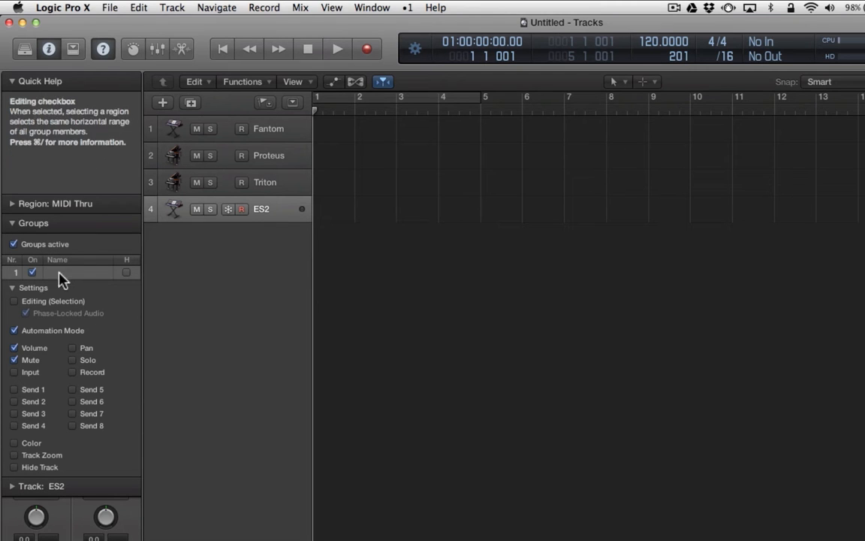
left_click(14, 224)
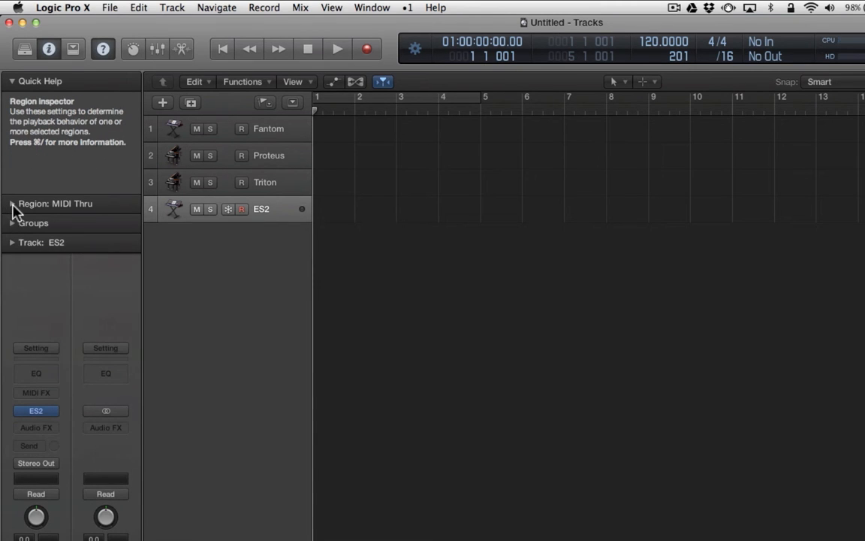
left_click(12, 204)
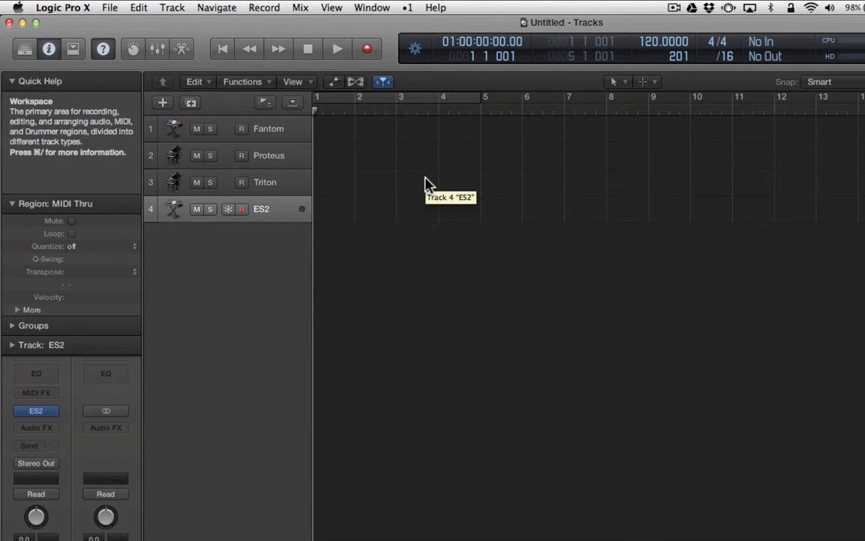
left_click(12, 204)
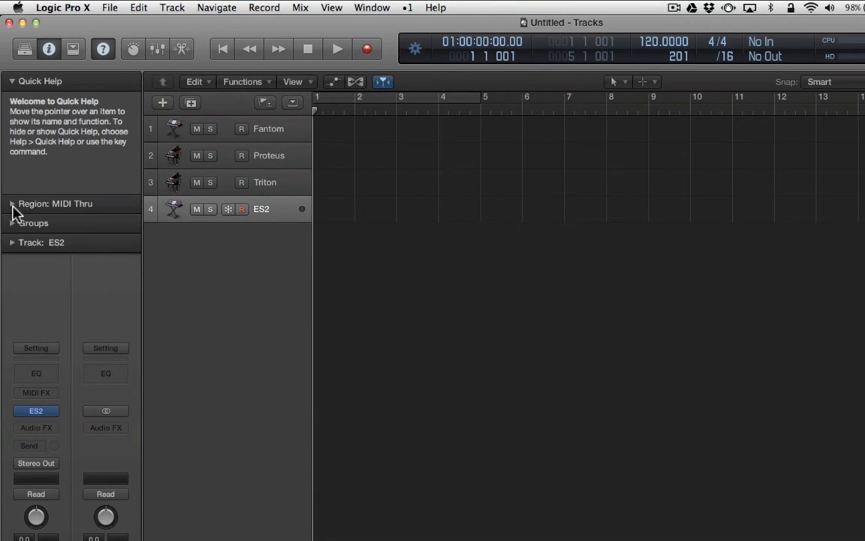
View the Library for the ES2 and Triton tracks, and hide the Library again.
left_click(25, 50)
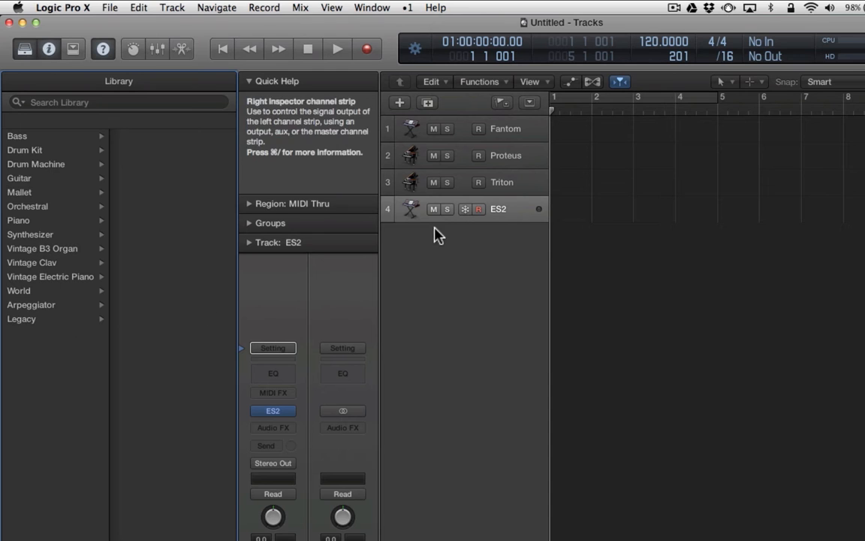
left_click(514, 182)
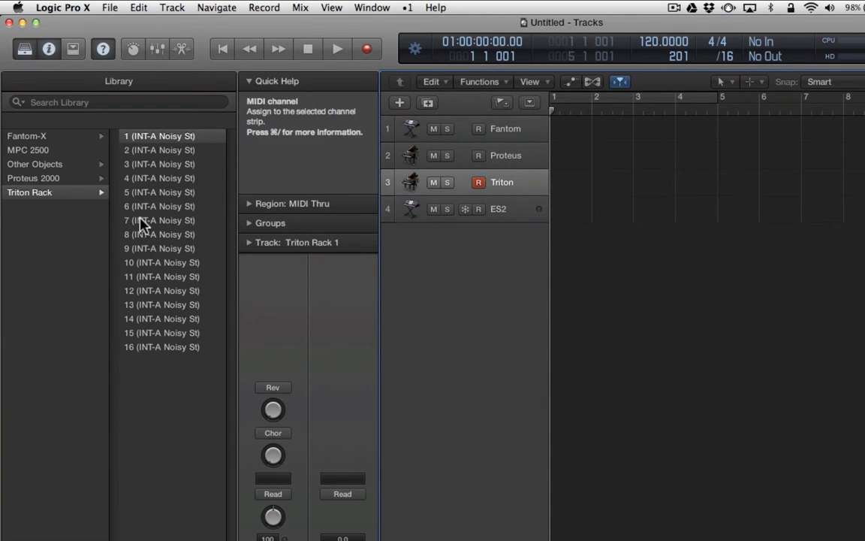
left_click(24, 51)
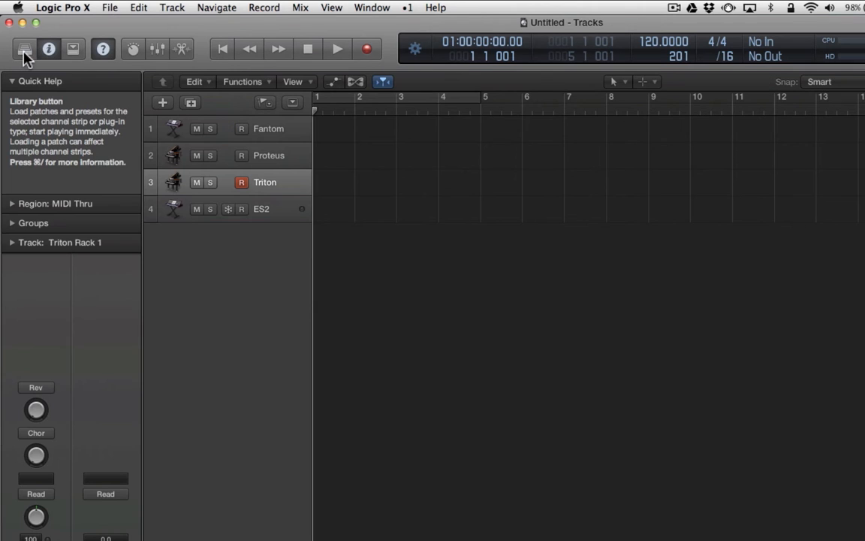
Show the toolbar, look at its customization option without opening it, and hide the toolbar.
left_click(72, 51)
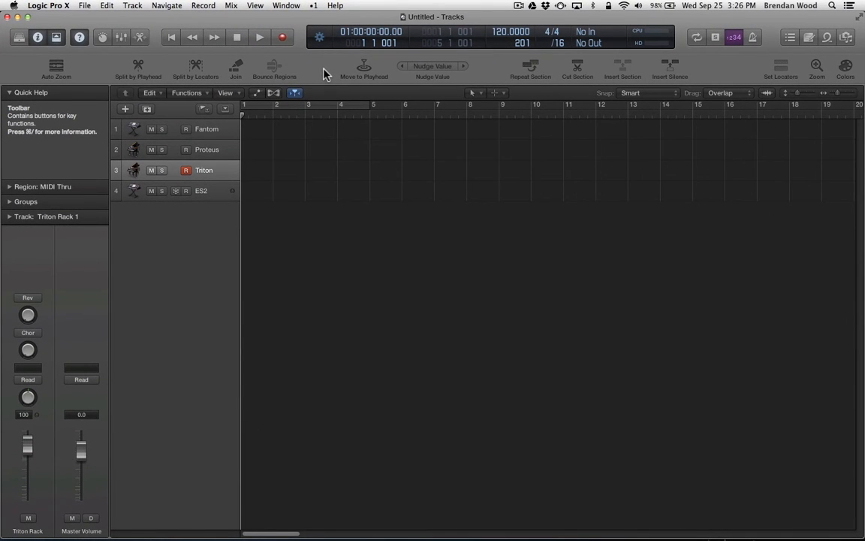
right_click(327, 71)
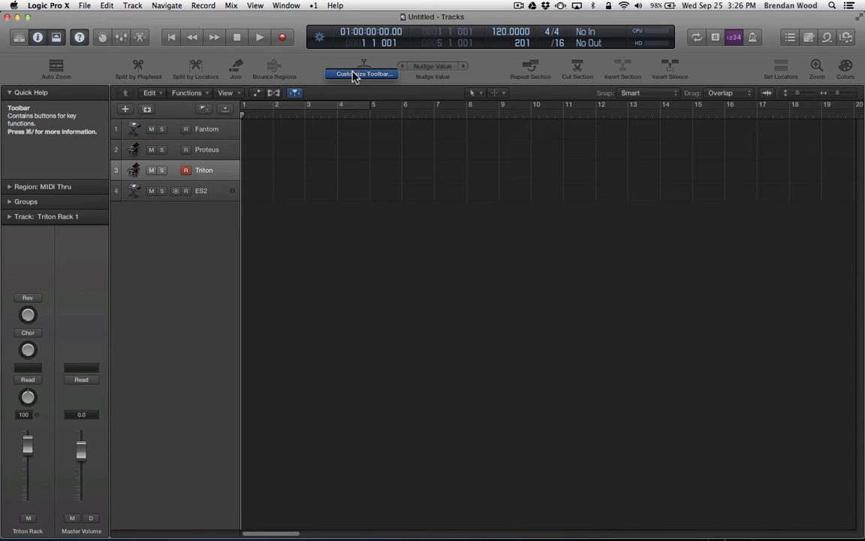
left_click(314, 69)
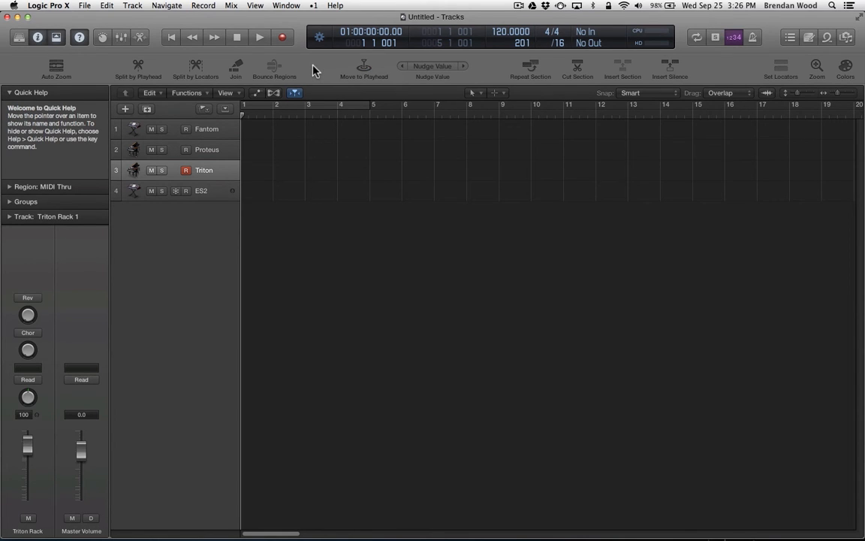
left_click(57, 39)
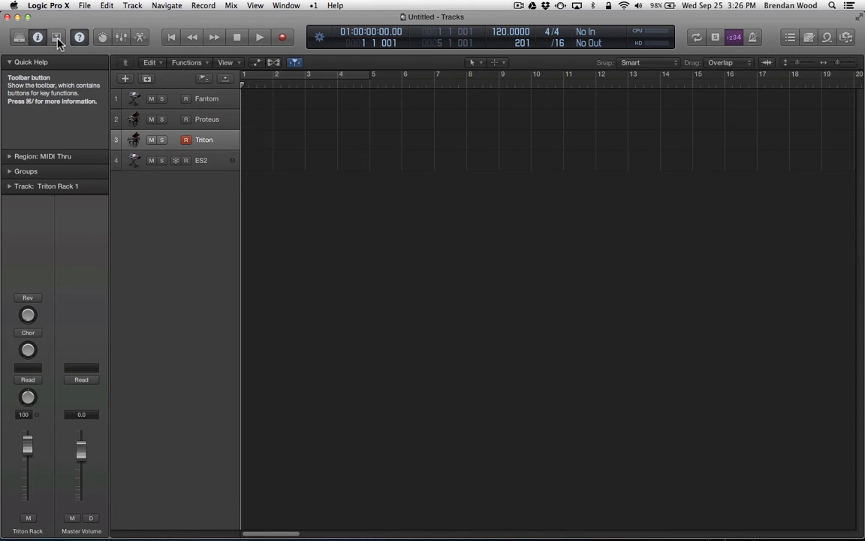
Slightly adjust the ES2 track's Cutoff knob in the Smart Controls, and close the Smart Controls area.
left_click(103, 39)
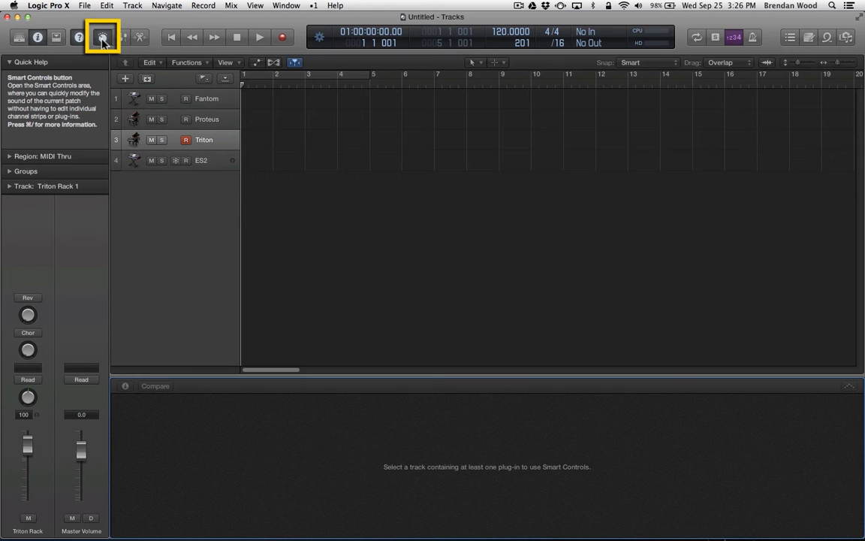
left_click(212, 163)
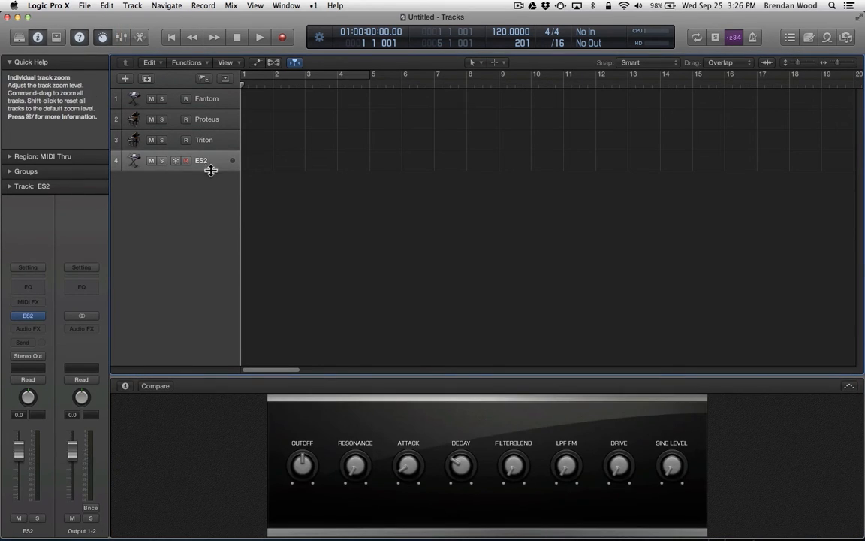
mouse_move(298, 460)
left_mouse_down()
mouse_move(299, 498)
mouse_move(300, 470)
left_mouse_up()
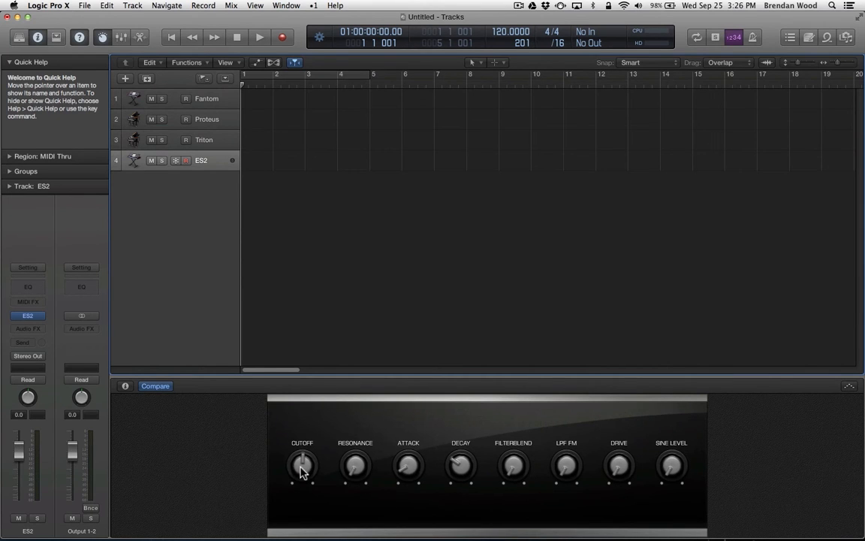
left_click(106, 37)
View the Mixer, and examine the Piano Roll, Score and Step Editor in an enlarged editors area, closing each area again.
left_click(123, 38)
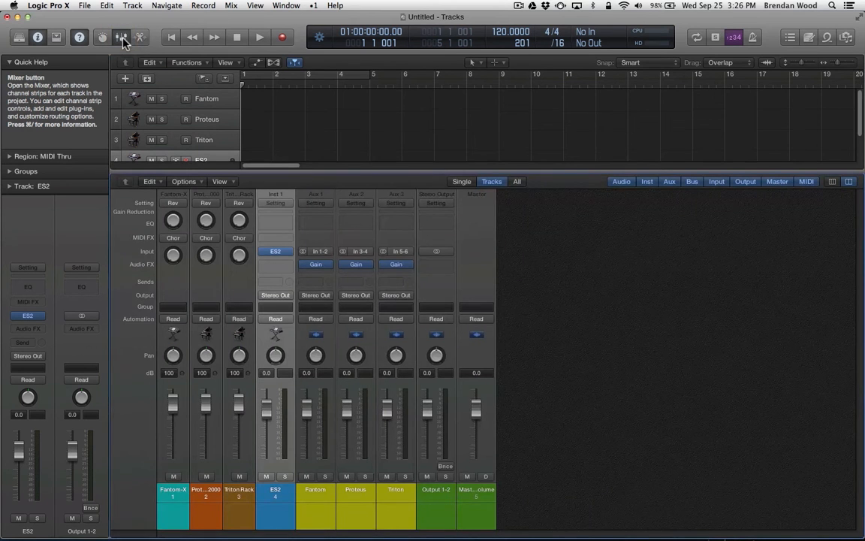
left_click(123, 37)
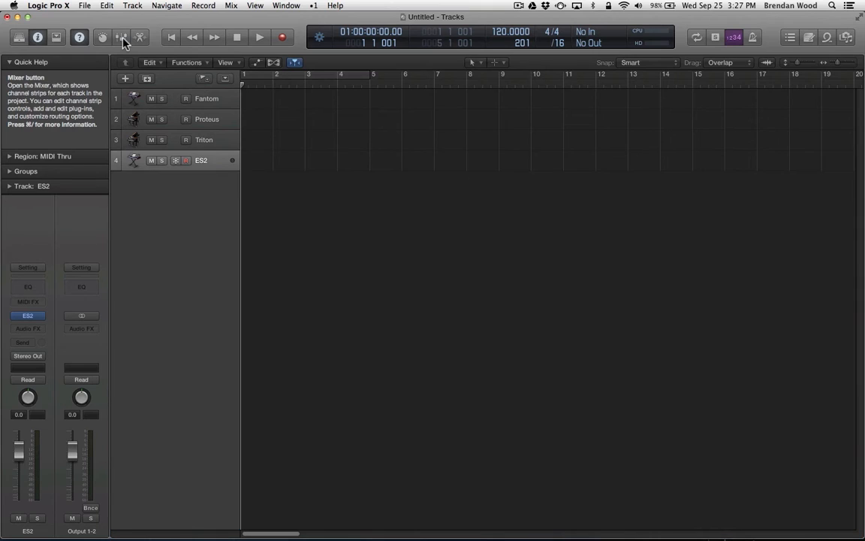
left_click(140, 38)
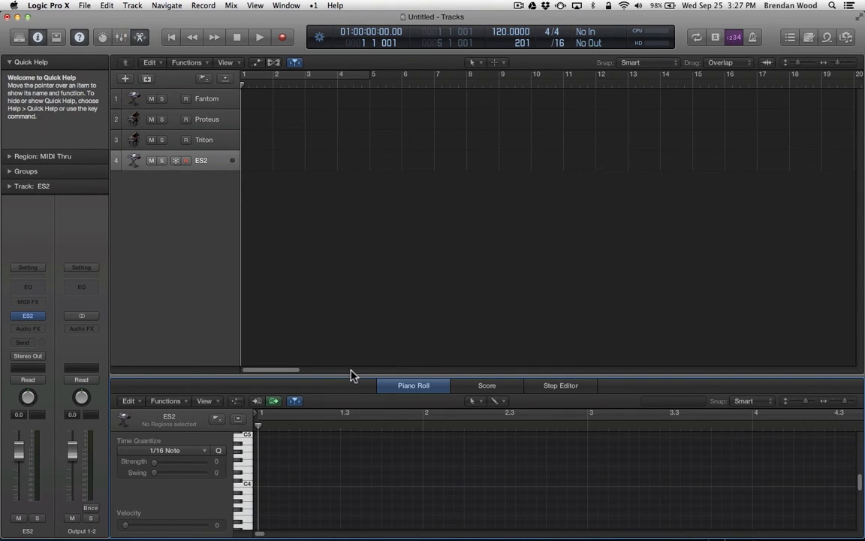
left_click_drag(350, 375, 373, 248)
left_click(481, 258)
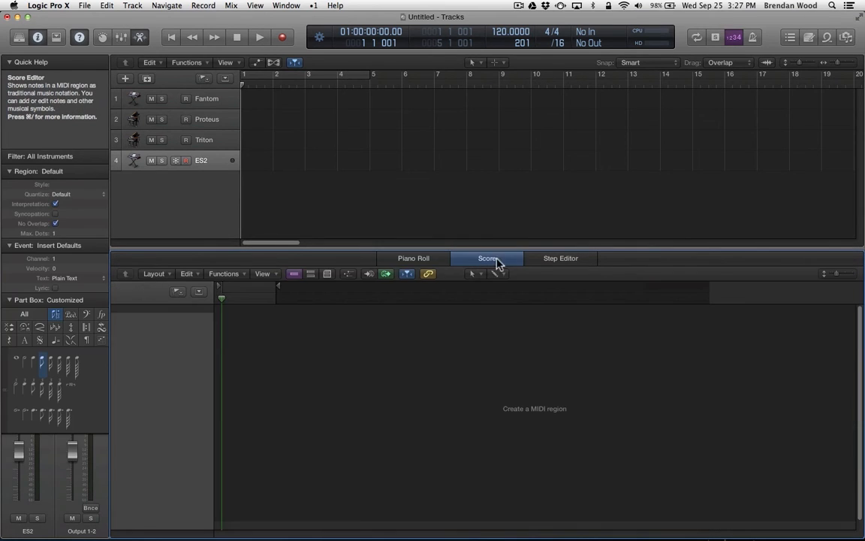
left_click(551, 260)
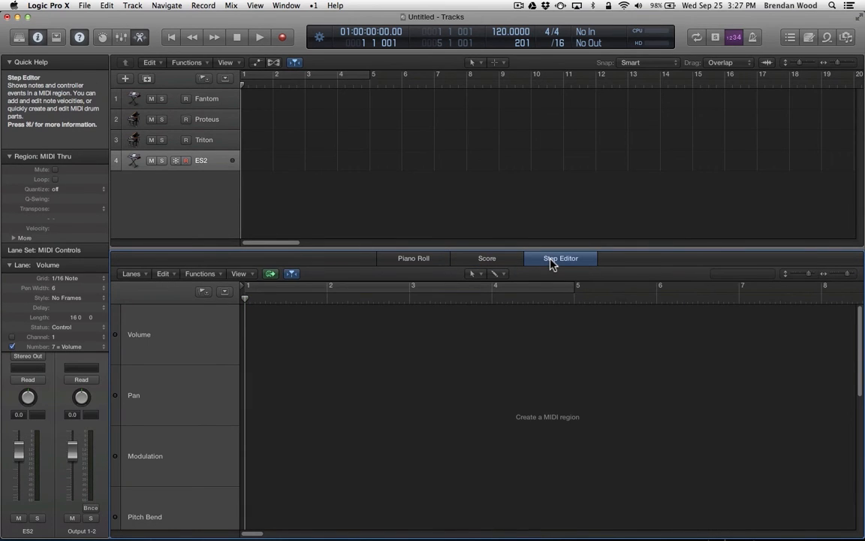
left_click(141, 38)
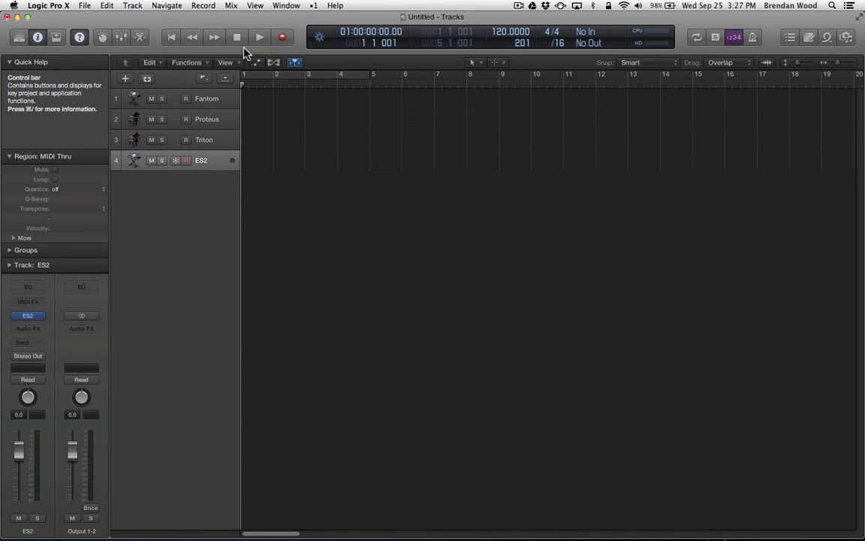
Play and stop the project, move the playhead forward and back in the timeline, and return it to bar 1.
key("space")
key("space")
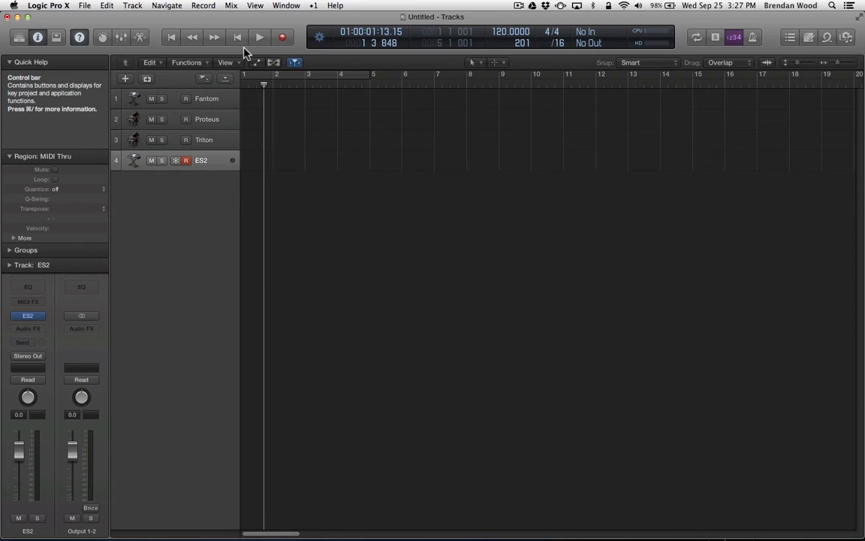
key("period")
key("period")
key("period")
key("period")
key("comma")
key("comma")
key("comma")
key("comma")
key("space")
key("space")
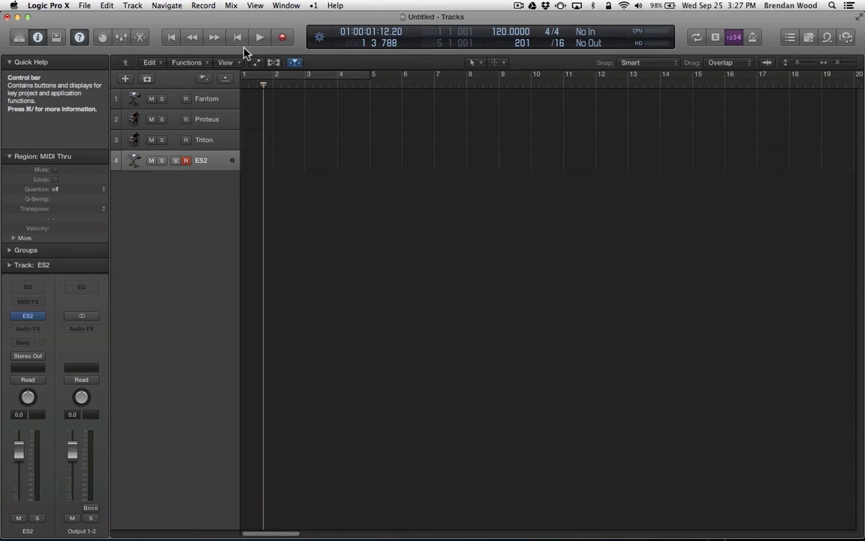
key("comma")
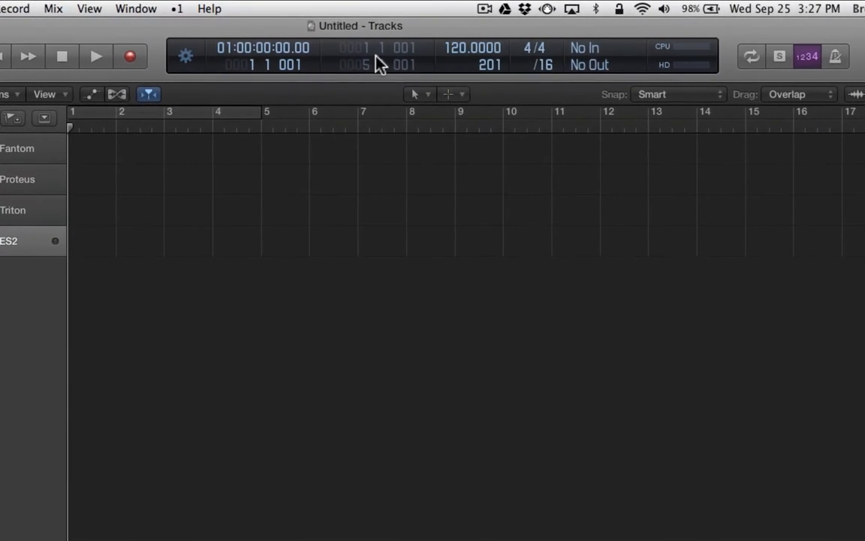
Review the display modes of the control bar's LCD and keep the Custom mode.
left_click(185, 57)
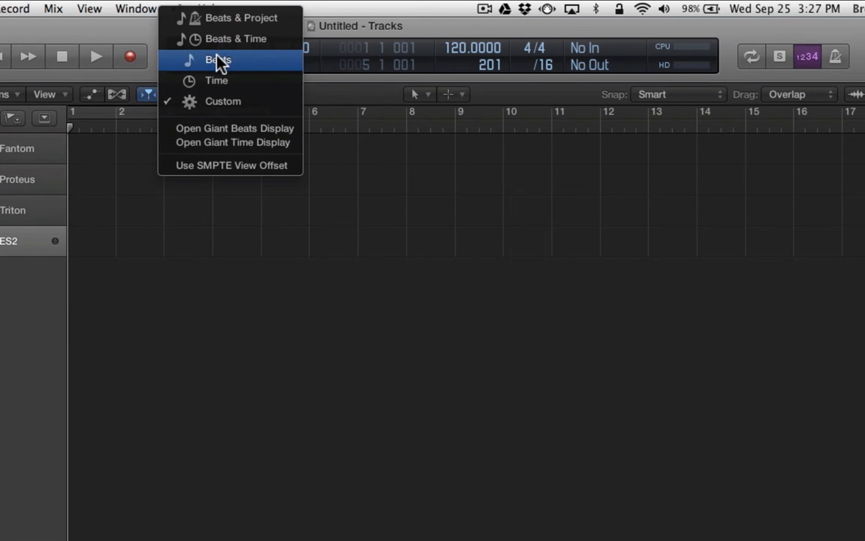
left_click(223, 103)
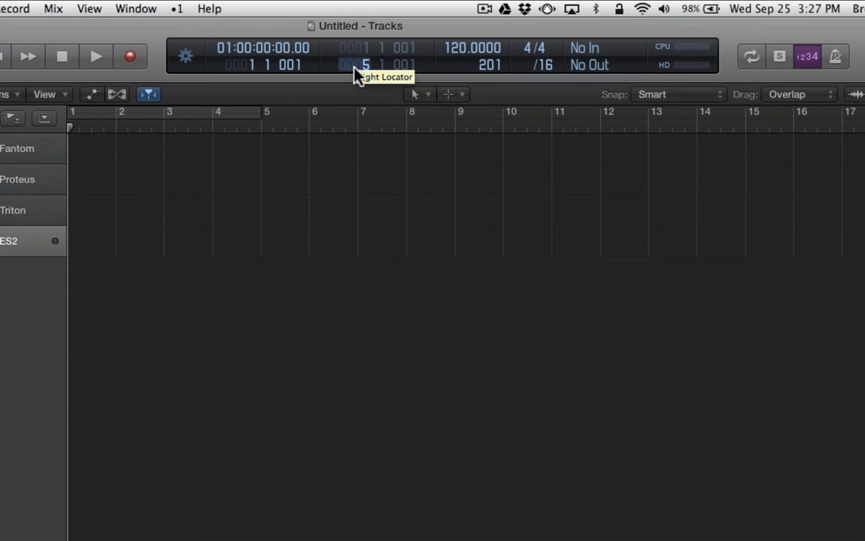
Turn on Cycle mode, move the four-bar cycle range to start at bar 2, and briefly play the project within it.
left_click(220, 111)
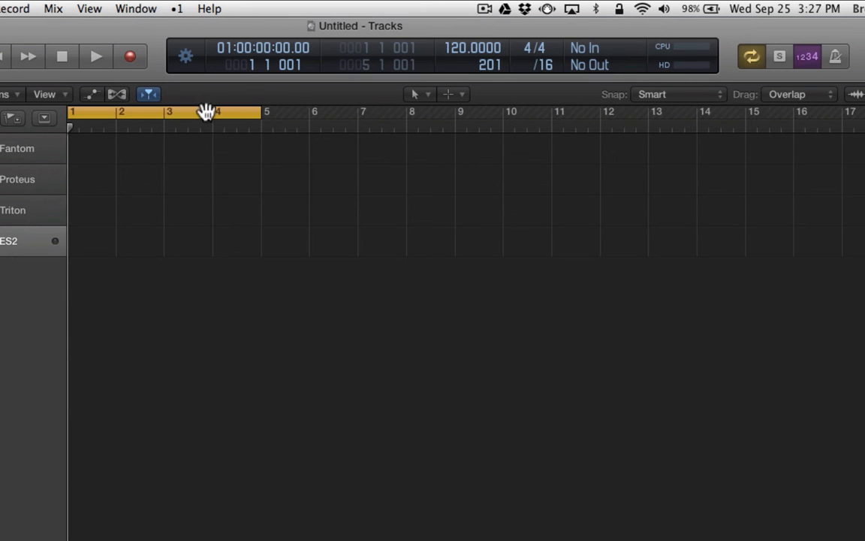
left_click_drag(187, 111, 229, 113)
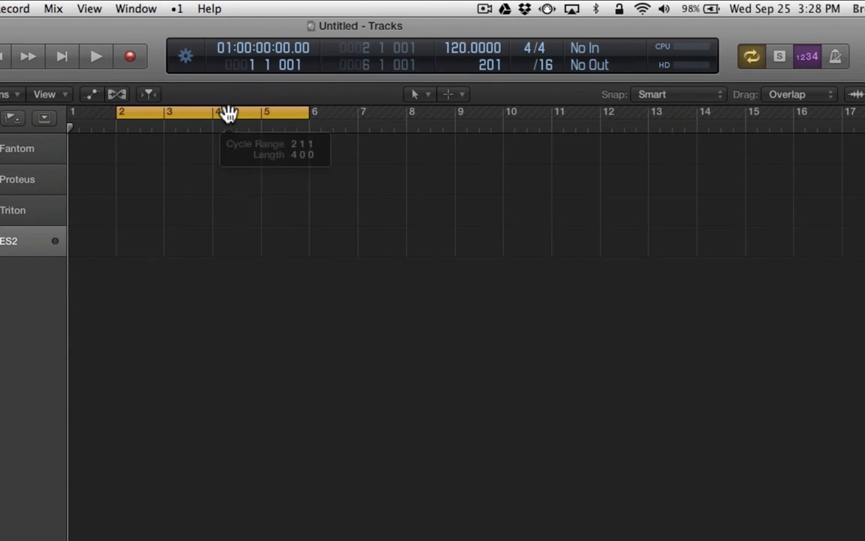
key("space")
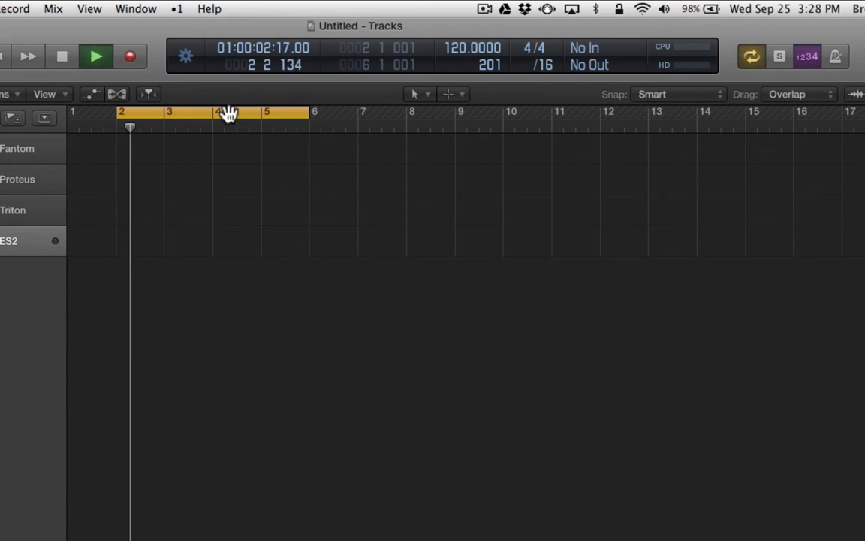
key("space")
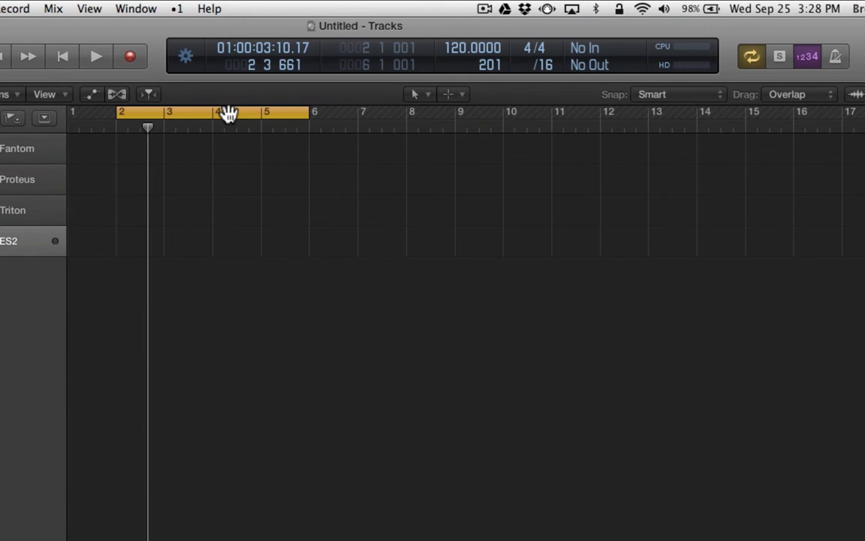
Set the left locator to bar 4, and set it back to bar 2.
double_click(364, 48)
type("4")
key("Return")
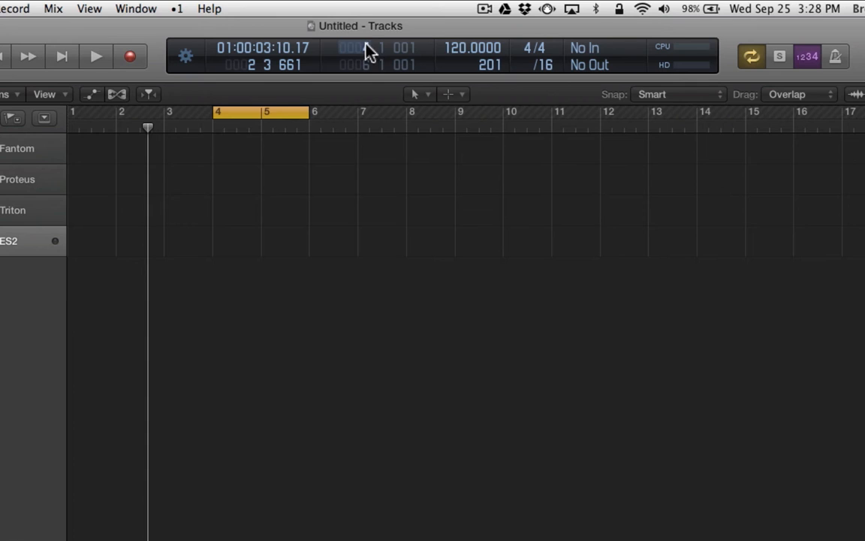
double_click(366, 50)
type("2")
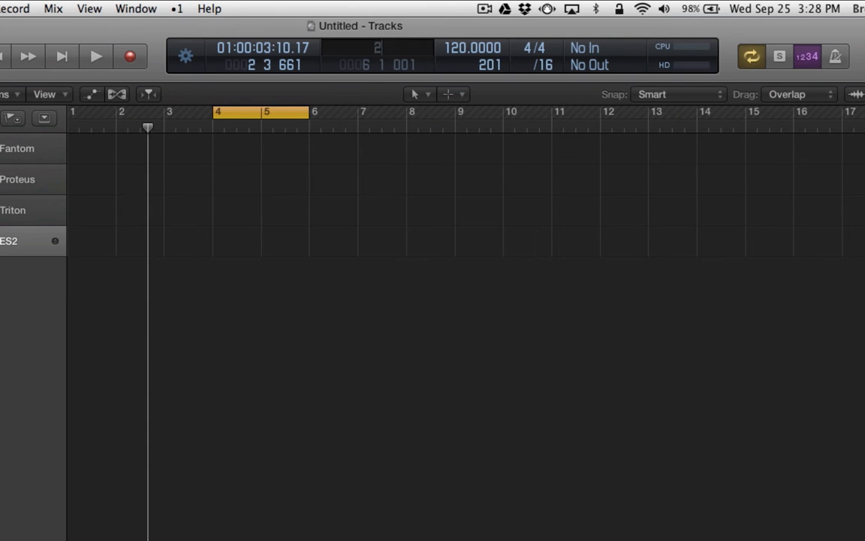
key("Return")
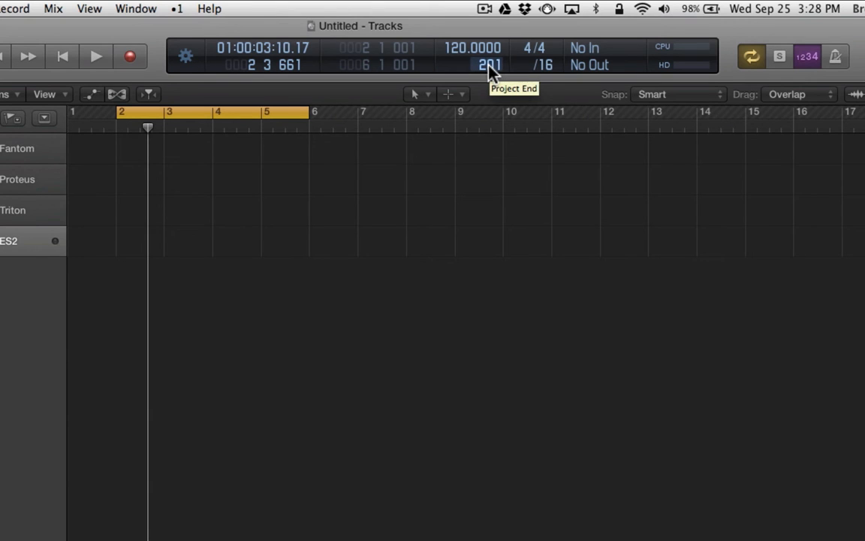
Set the project's division value to /8.
left_click(542, 65)
left_click(551, 36)
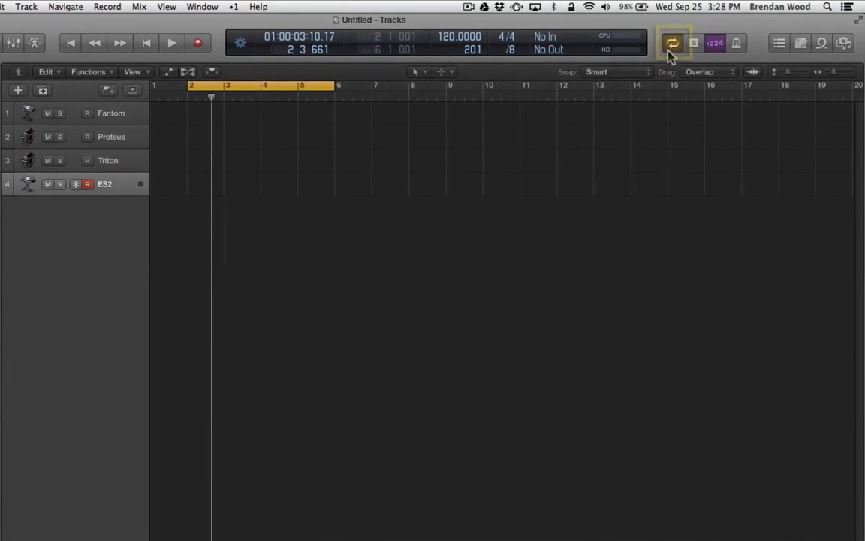
Toggle Cycle, Solo, Count In and the metronome click one after another, returning each to its original state.
left_click(676, 46)
left_click(676, 45)
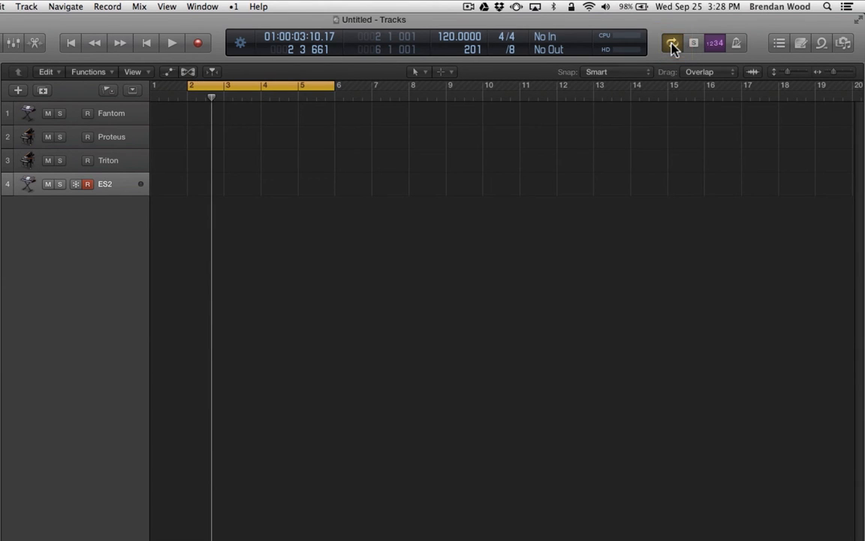
left_click(673, 47)
left_click(674, 46)
left_click(695, 45)
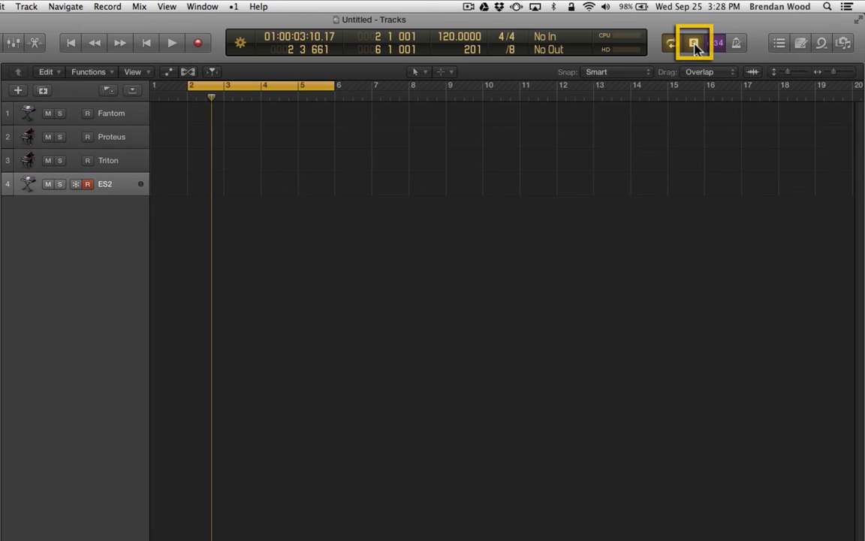
left_click(695, 45)
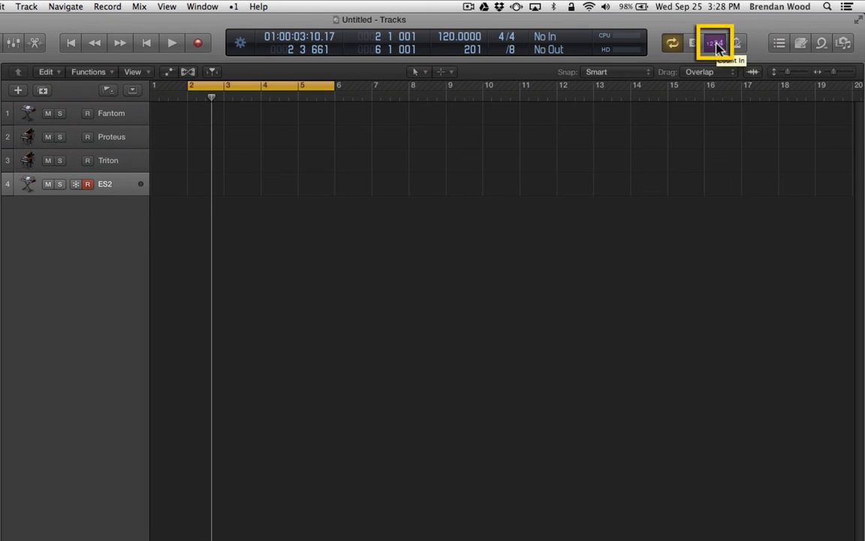
left_click(716, 45)
left_click(716, 45)
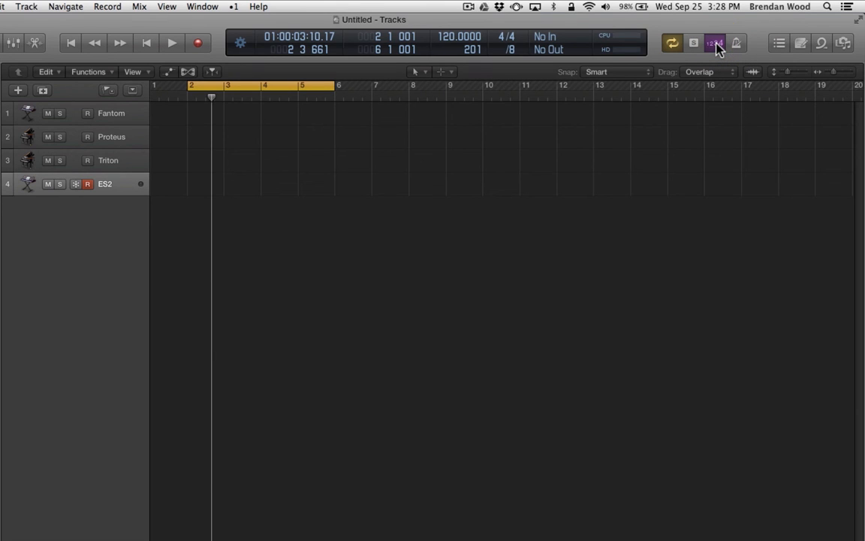
left_click(738, 45)
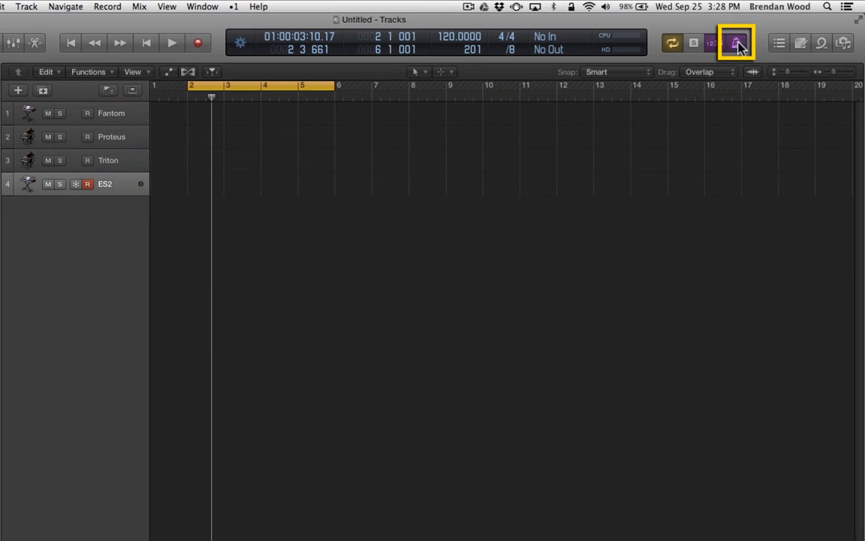
left_click(738, 45)
Open the list editors and view the Event, Marker and Tempo lists.
left_click(780, 43)
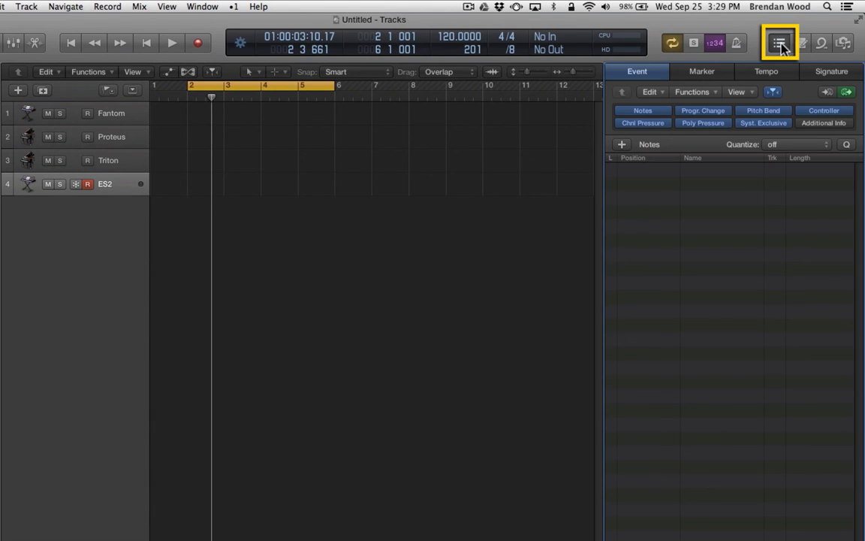
left_click(702, 71)
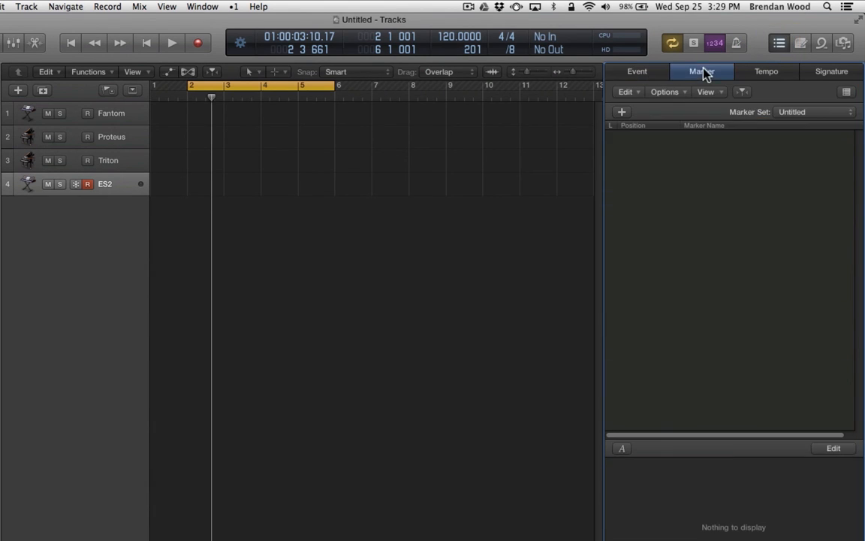
left_click(765, 73)
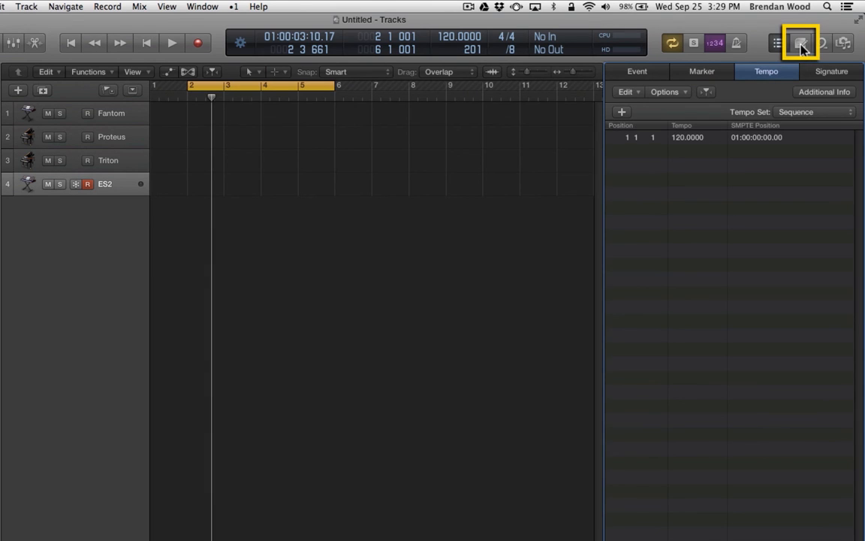
View the project and track note pads, and open the loop browser.
left_click(802, 45)
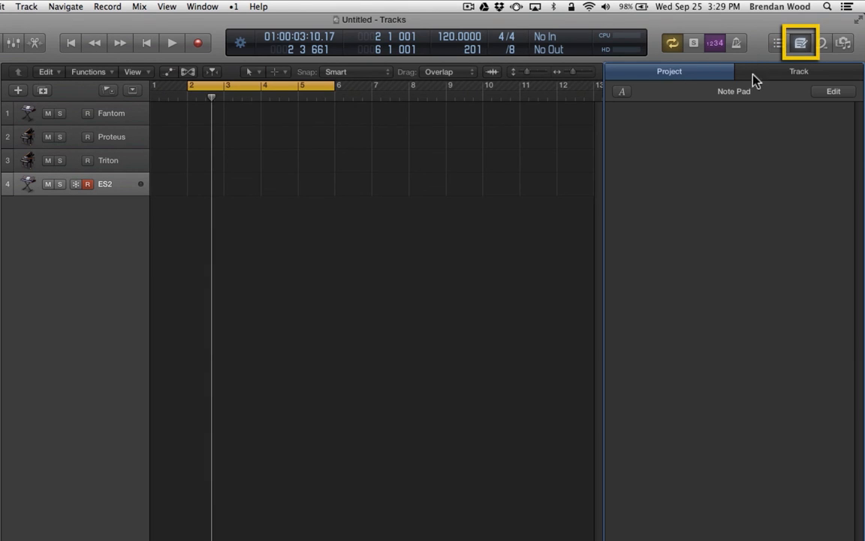
left_click(794, 75)
left_click(697, 75)
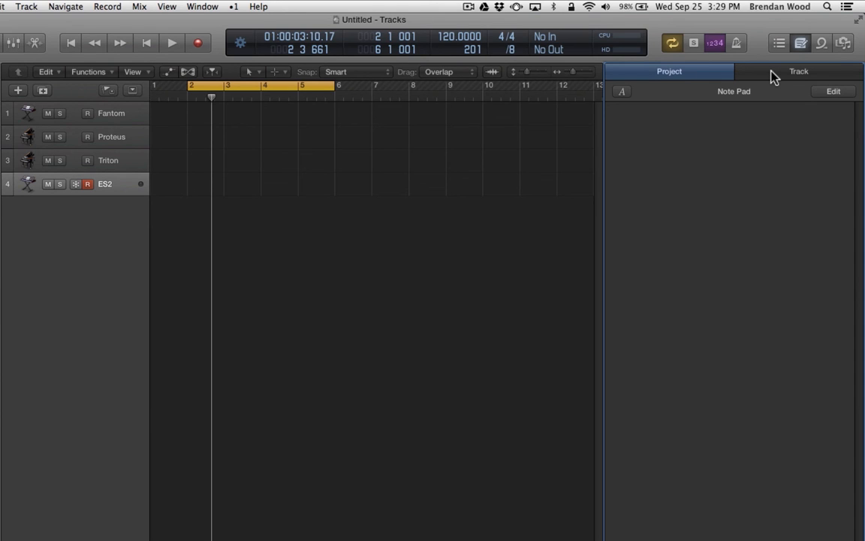
left_click(824, 45)
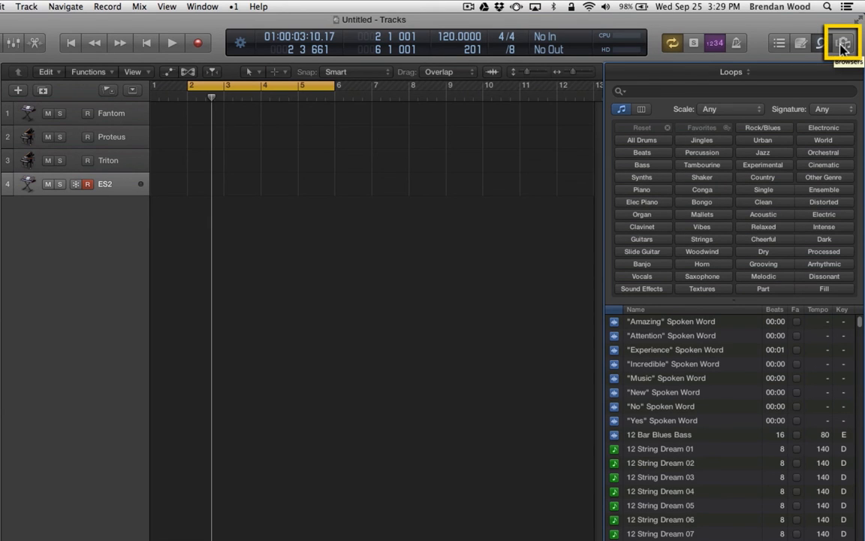
Review the Project, Media and All Files browsers, view the home folder and the computer's volumes, and close the browser area.
left_click(842, 45)
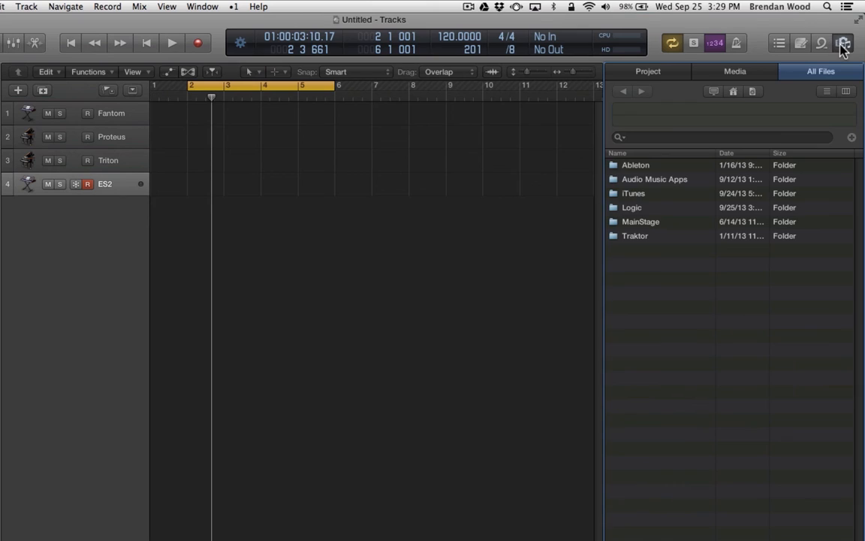
left_click(648, 72)
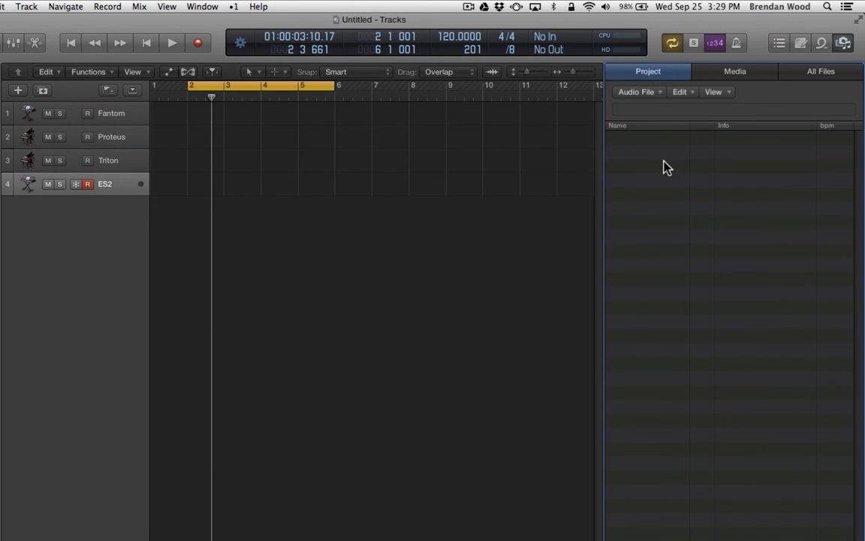
left_click(735, 73)
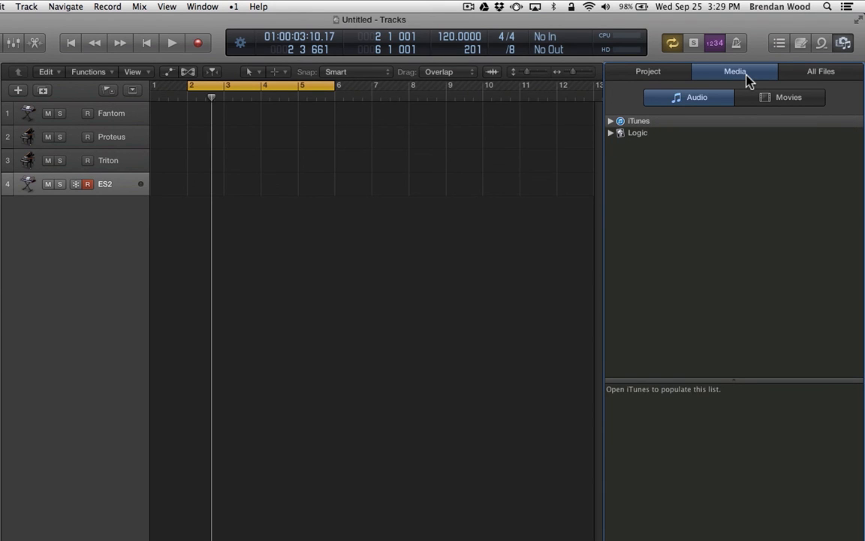
left_click(821, 74)
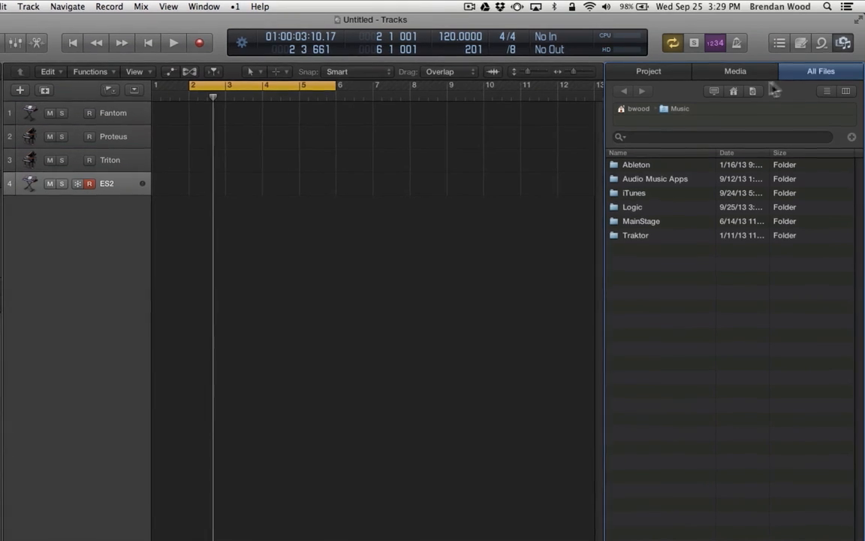
left_click(733, 92)
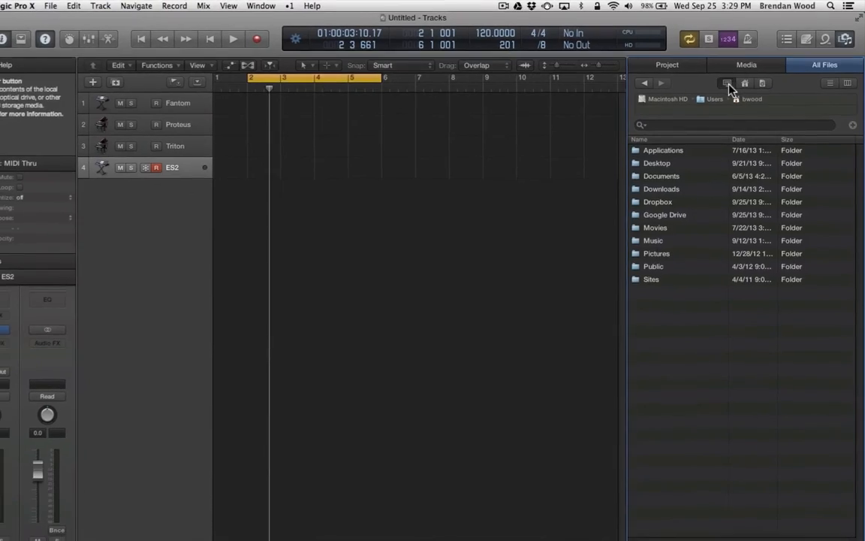
left_click(739, 88)
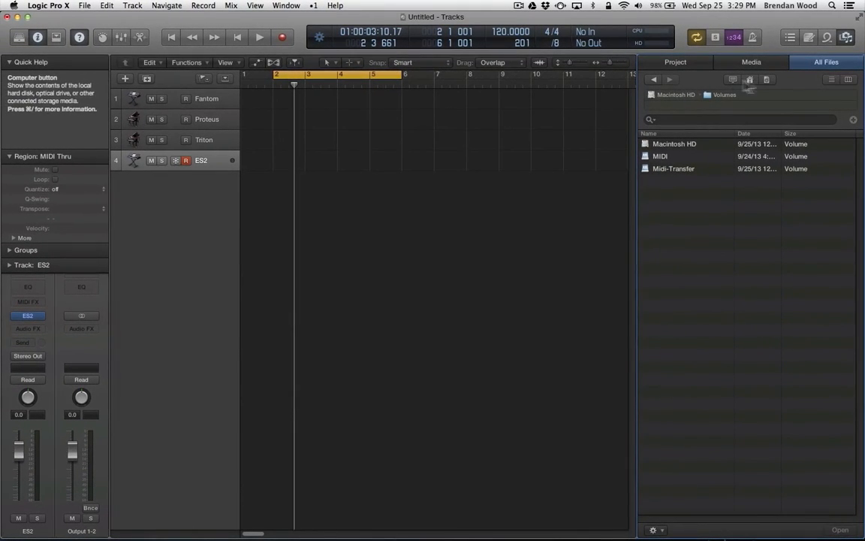
left_click(846, 37)
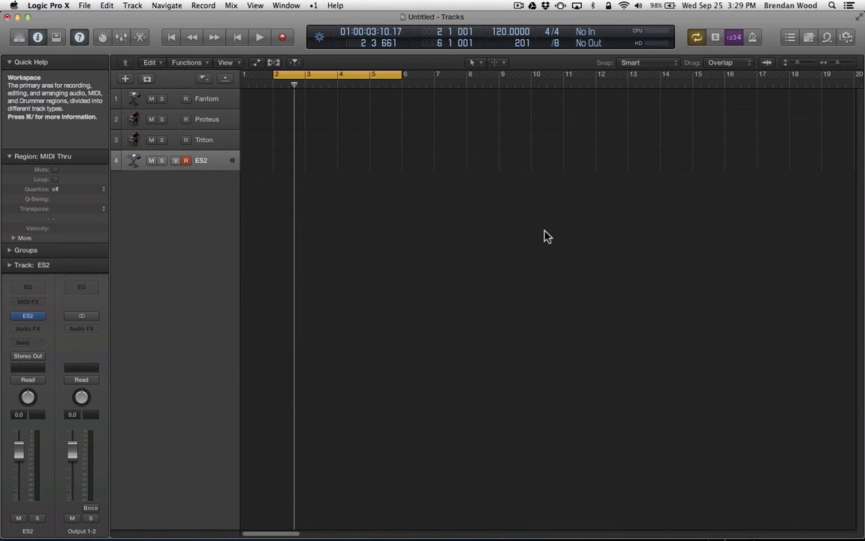